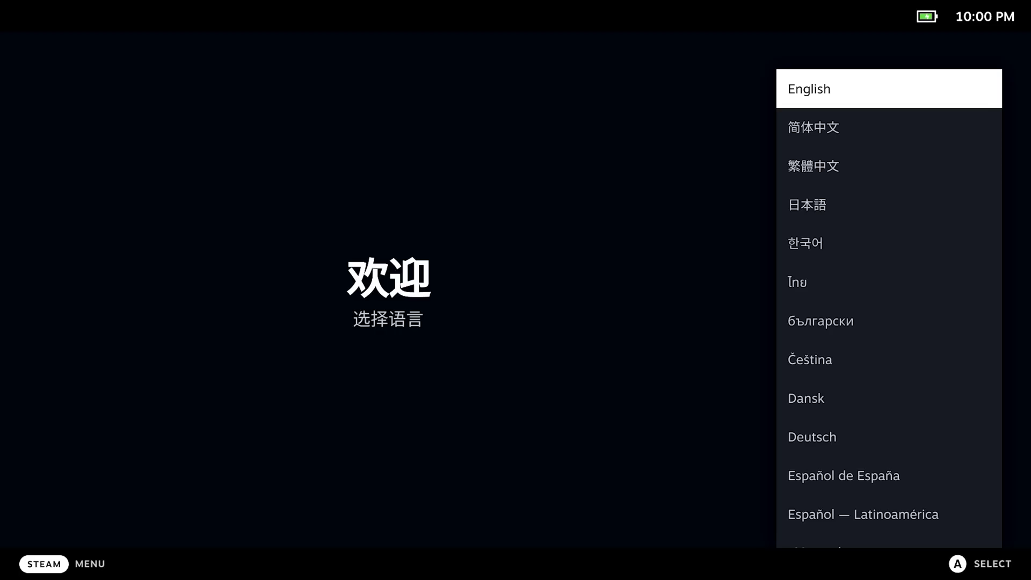
- Choose English as the system language
key(Down)
key(Up)
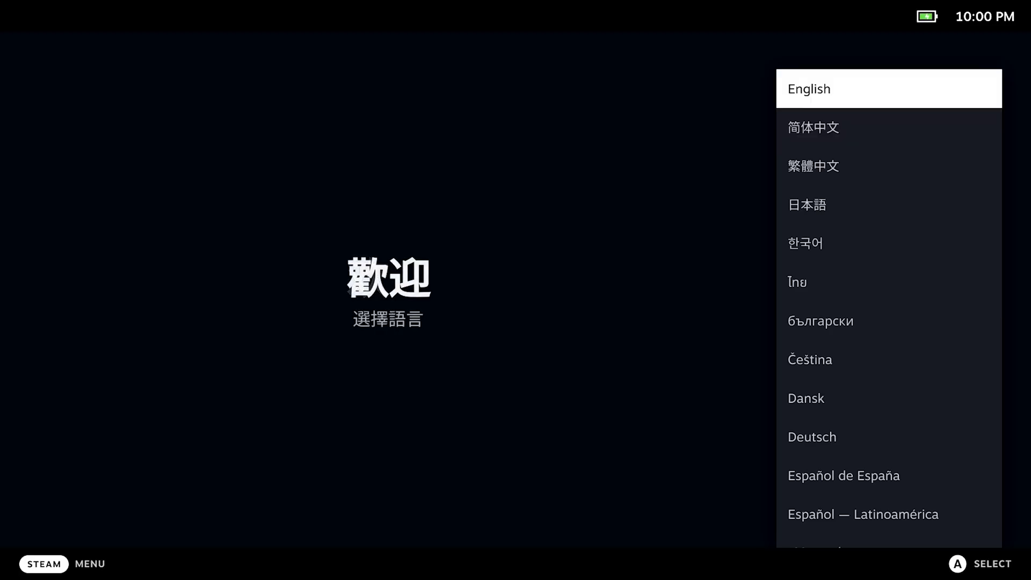
key(Down)
key(Down)
key(Down)
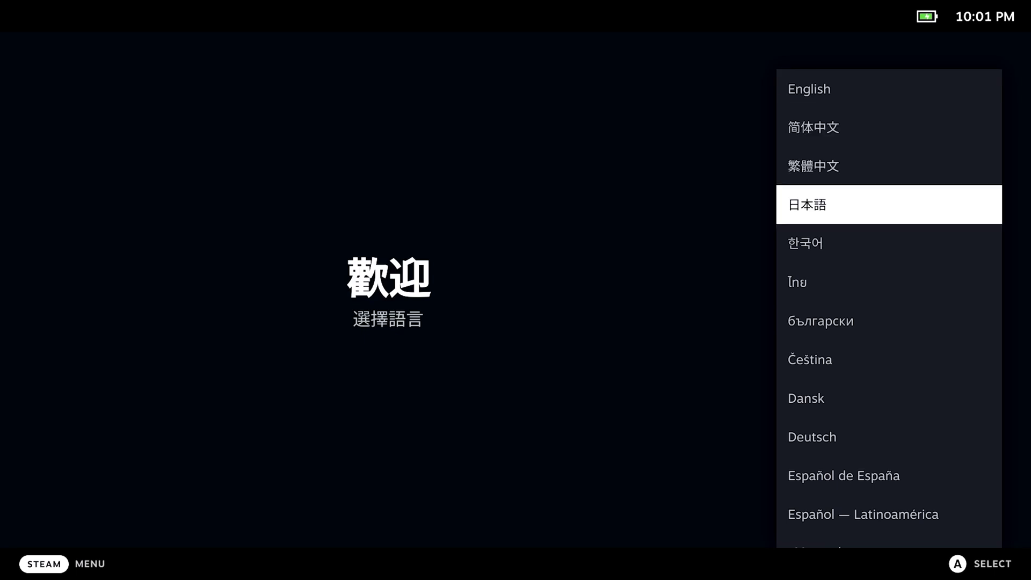
key(Down)
key(Down)
key(Down)
key(Down)
key(Down)
key(Down)
key(Down)
key(Down)
key(Down)
key(Down)
key(Down)
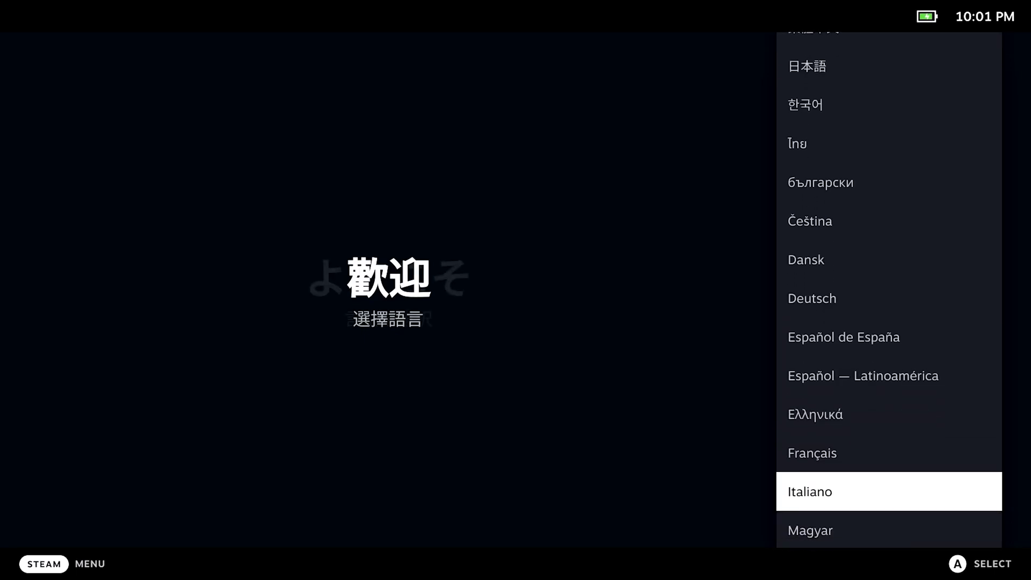
key(Up)
key(Up)
key(Up)
key(Up)
key(Up)
key(Up)
key(Up)
key(Up)
key(Up)
key(Up)
key(Up)
key(Up)
key(Up)
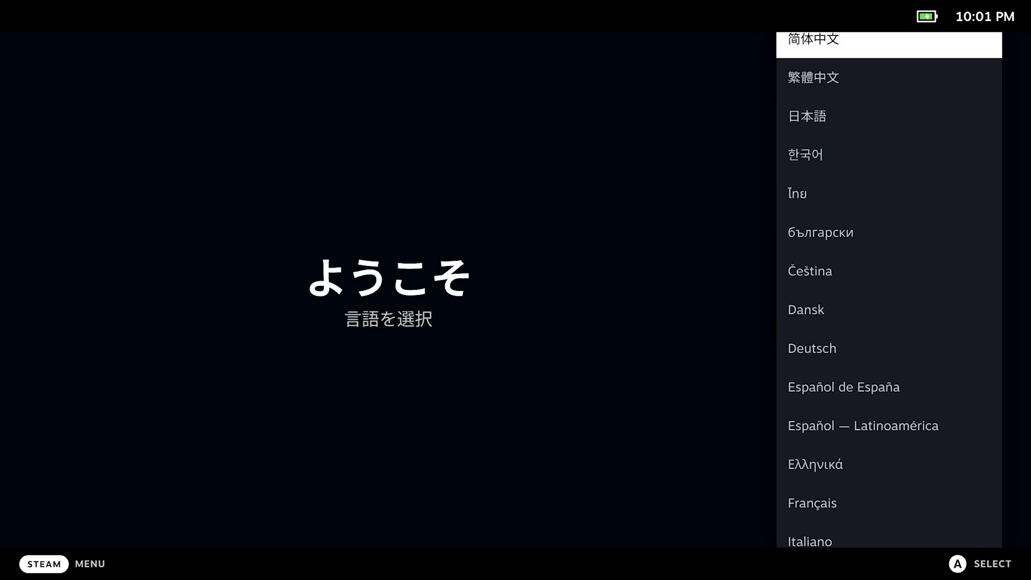
key(Up)
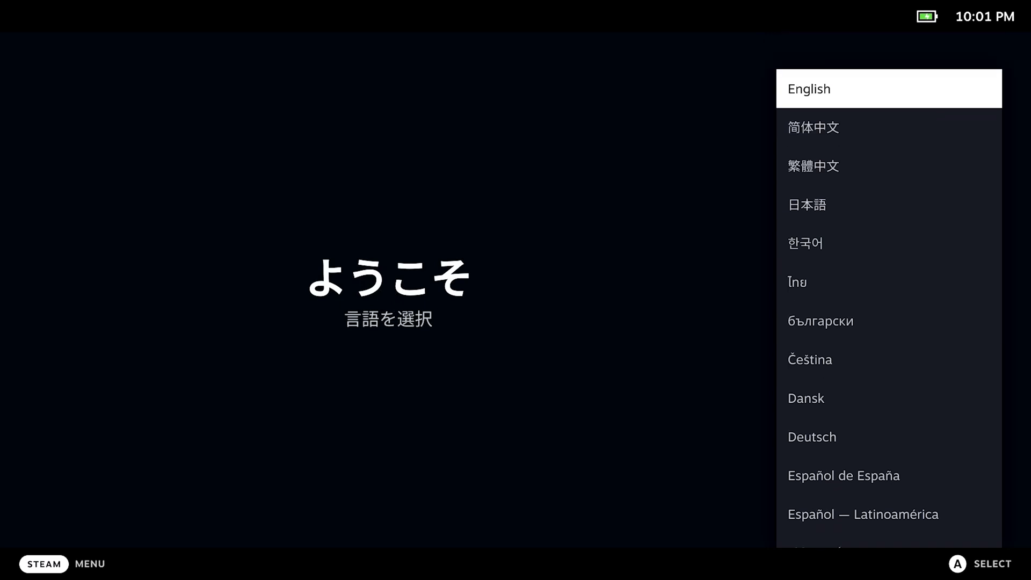
key(Return)
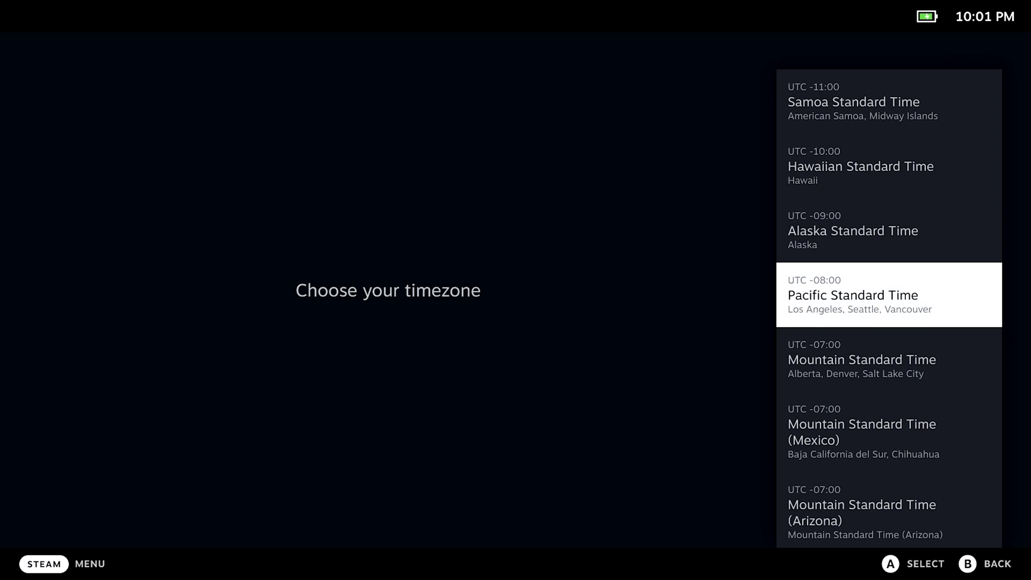
- Set the timezone to Central European Time
key(Down)
key(Down)
key(Down)
key(Down)
key(Down)
key(Down)
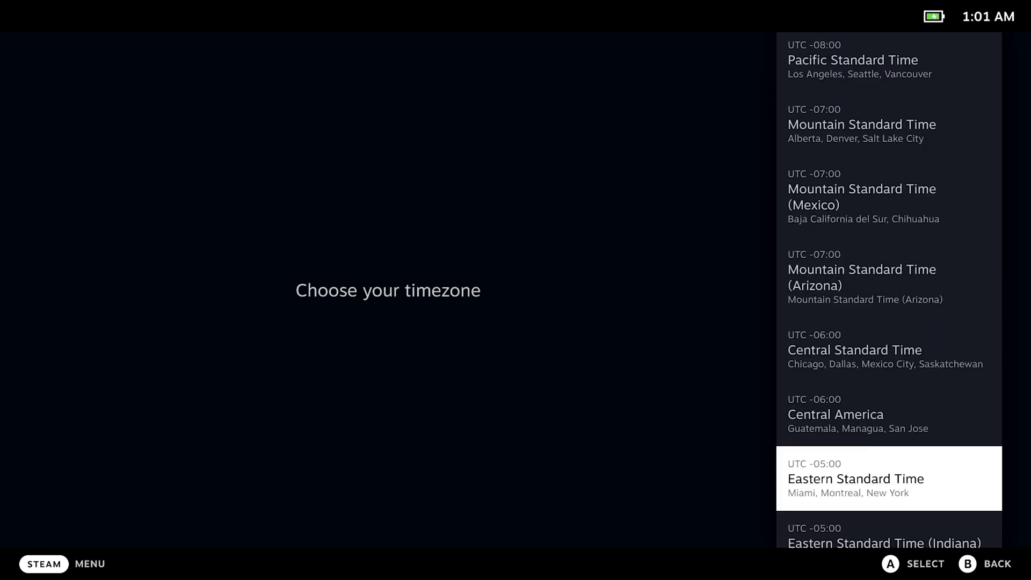
key(Down)
key(Down)
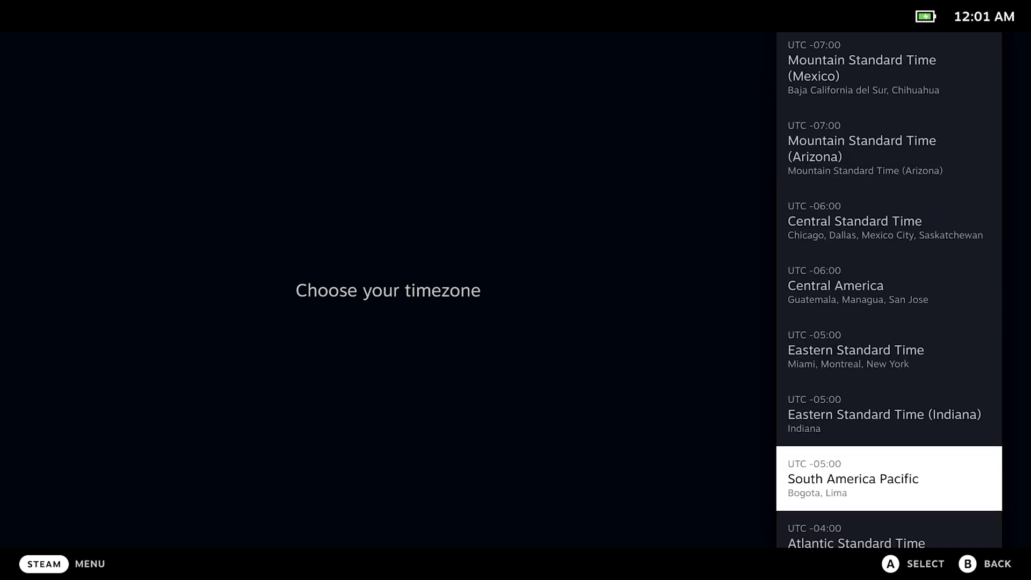
key(Down)
key(Down)
key(Down)
key(Down)
key(Down)
key(Down)
key(Down)
key(Down)
key(Down)
key(Down)
key(Down)
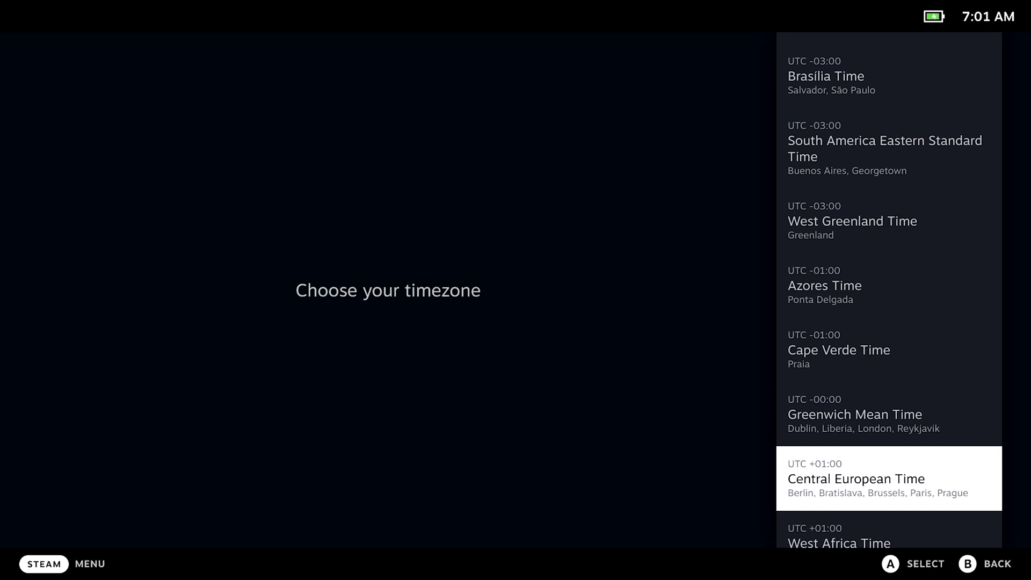
key(Up)
key(Down)
key(Return)
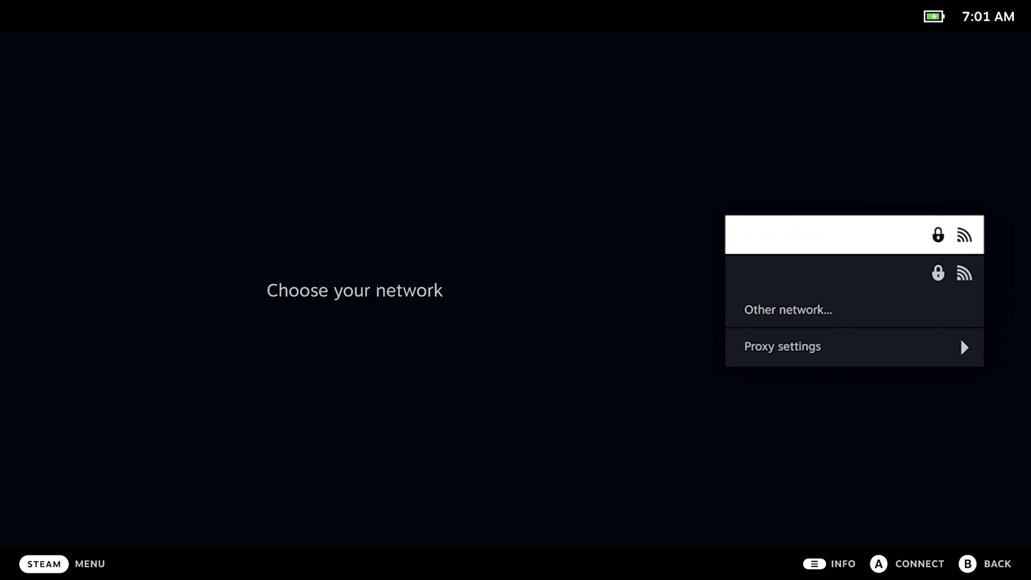
- Join the first Wi-Fi network with its password and continue past the success screen
key(Return)
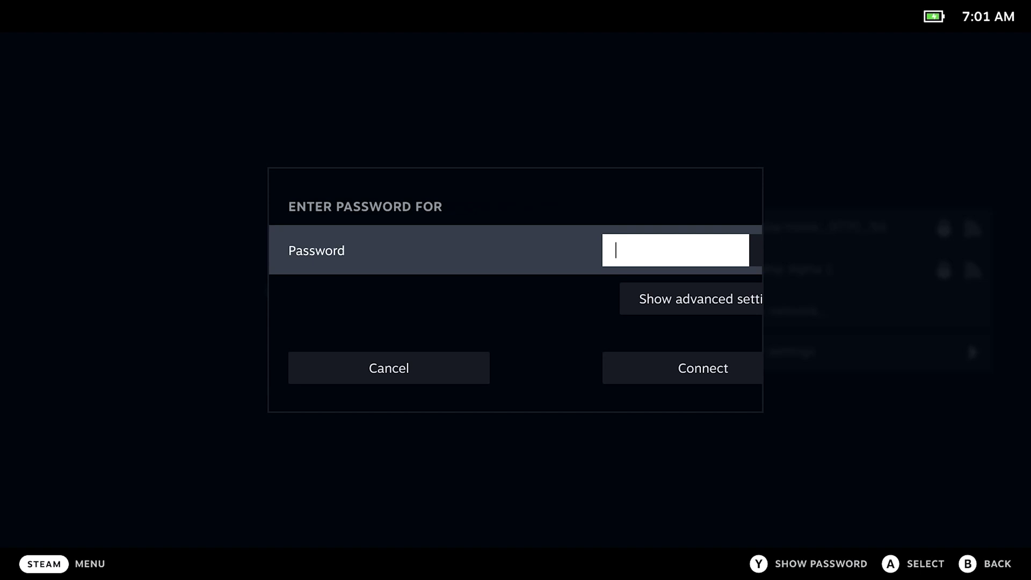
key(Return)
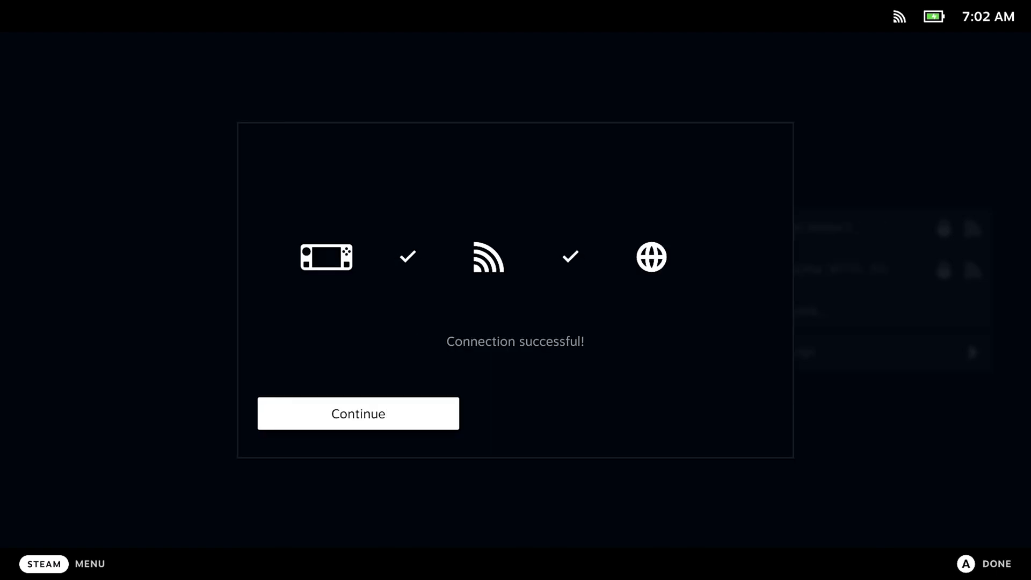
key(Return)
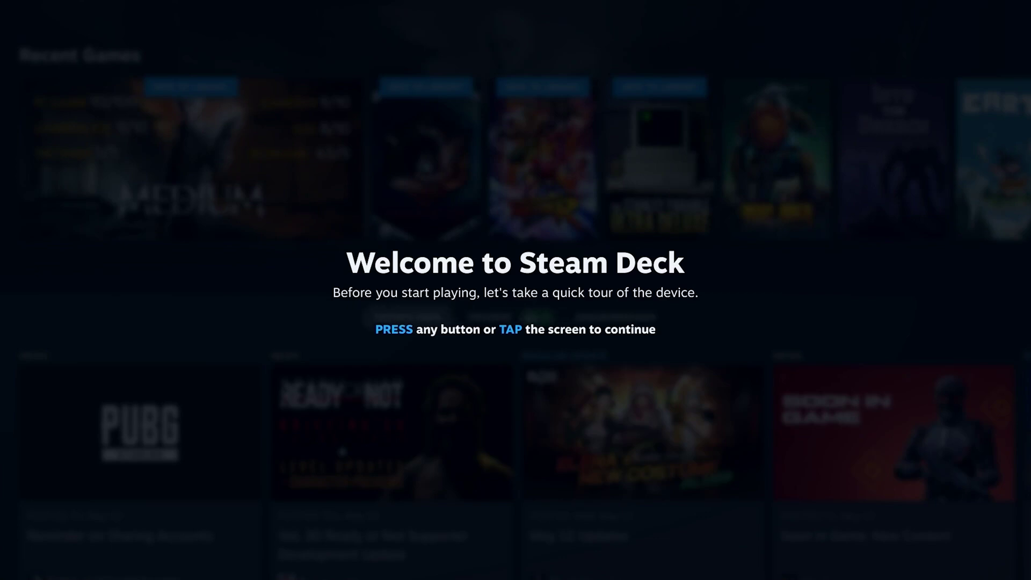
- Step through the Welcome tour past the Steam and Quick Access button cards to Volume
key(Return)
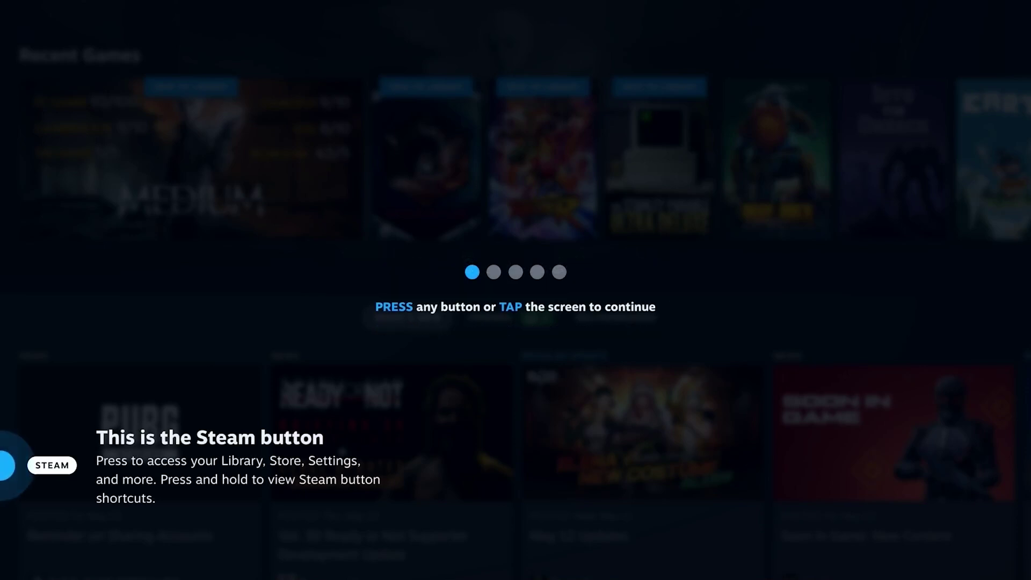
key(Return)
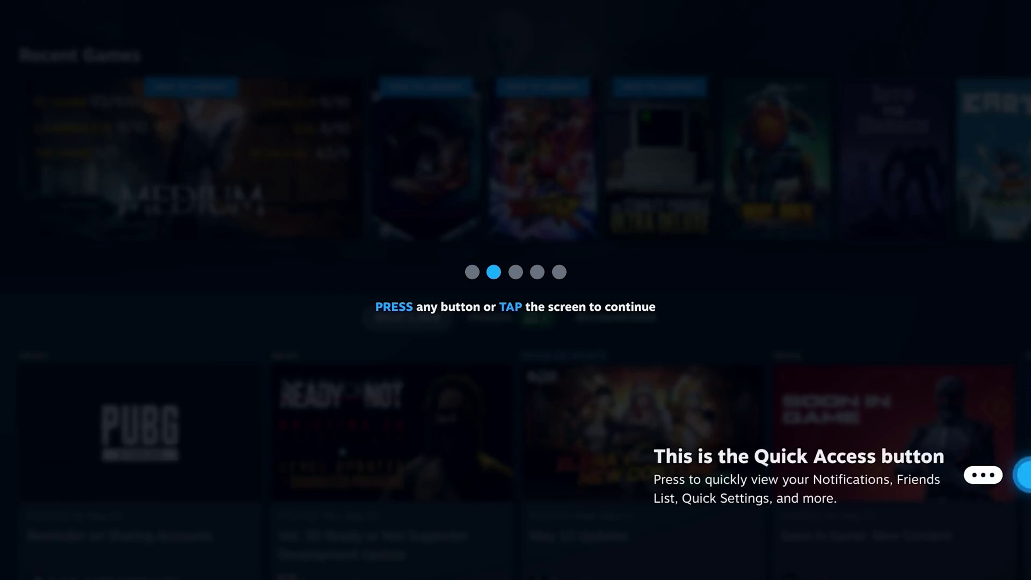
key(Return)
key(Return)
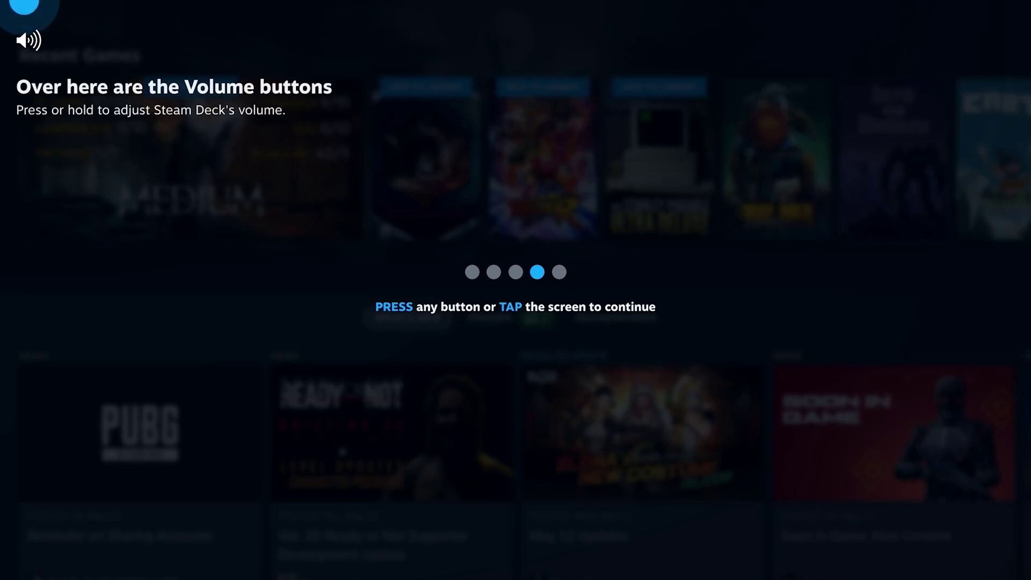
key(Return)
key(Return)
key(Return)
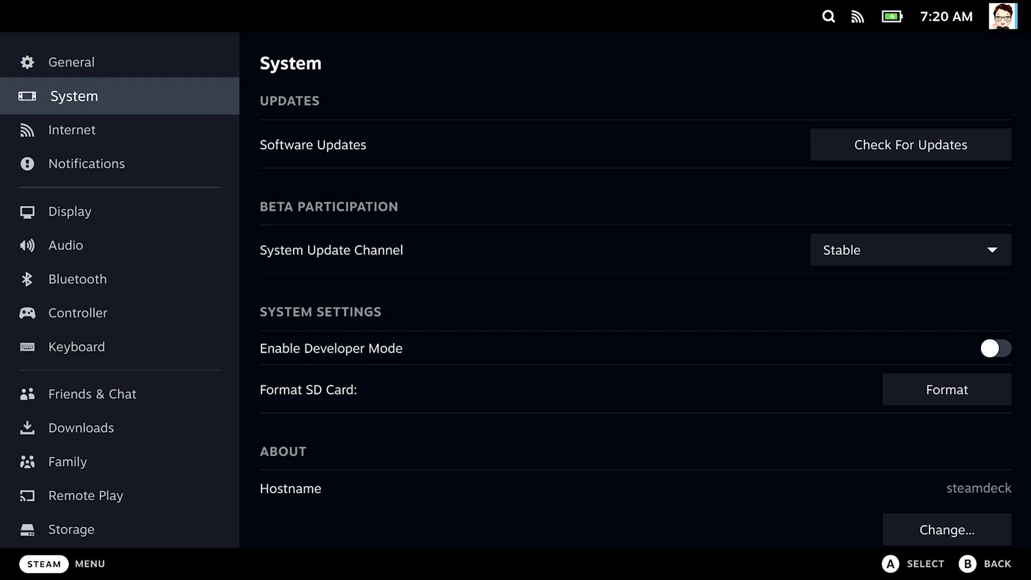
- Check for updates, apply the Steam Client update, and restart the Deck
key(Right)
key(Return)
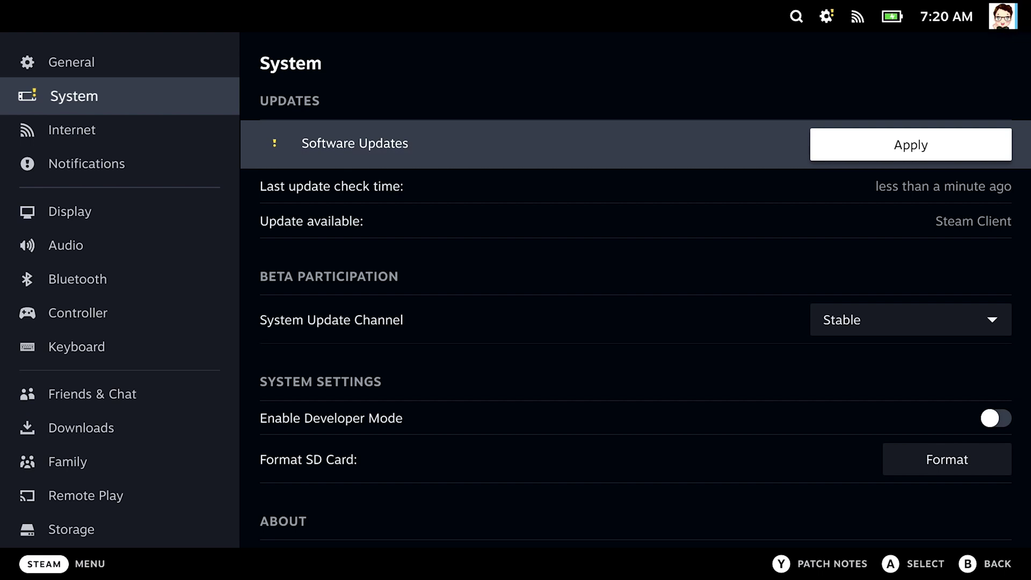
key(Return)
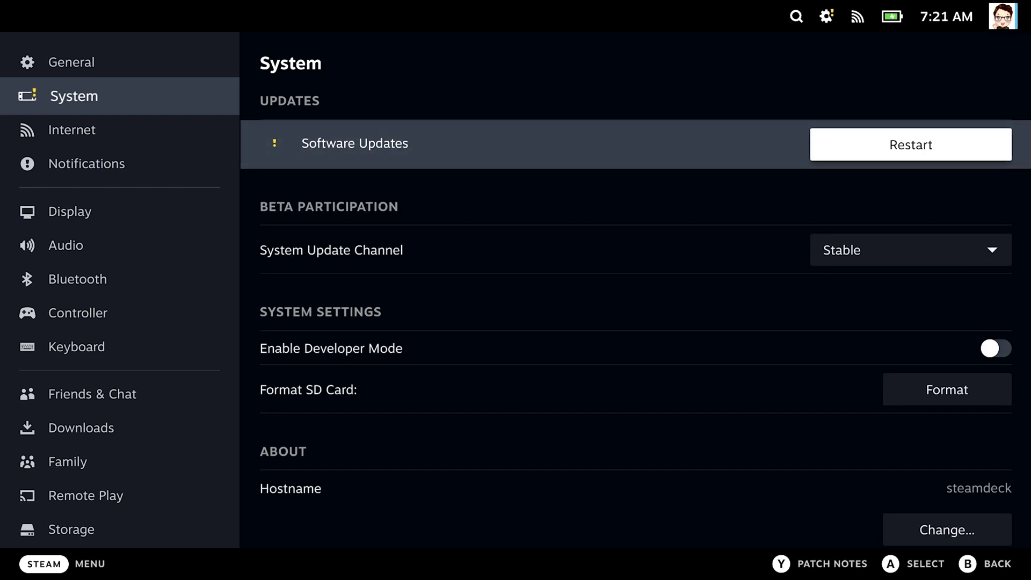
key(Return)
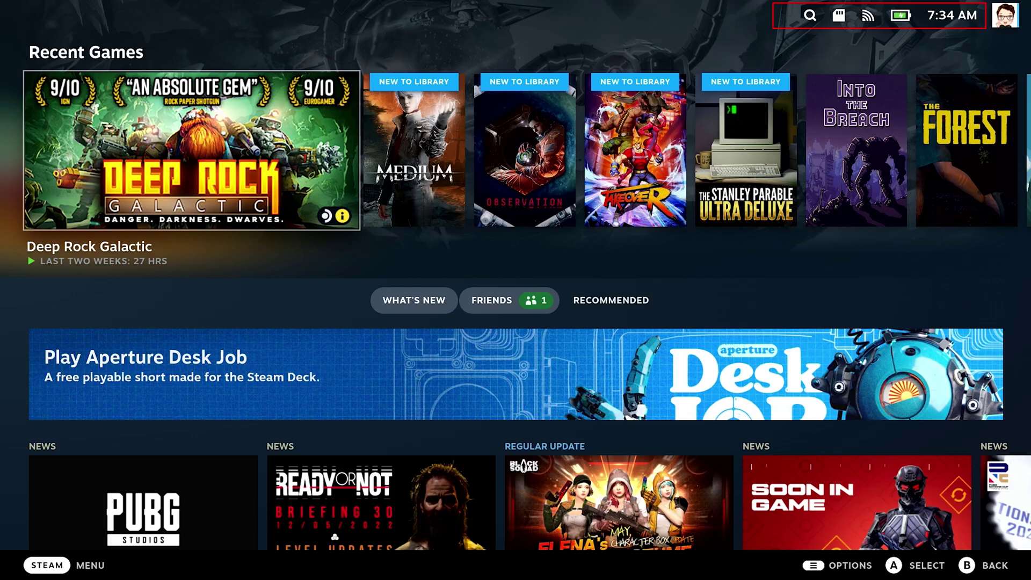
- Format the microSD card from its status icon, confirming the erase
key(Up)
key(Right)
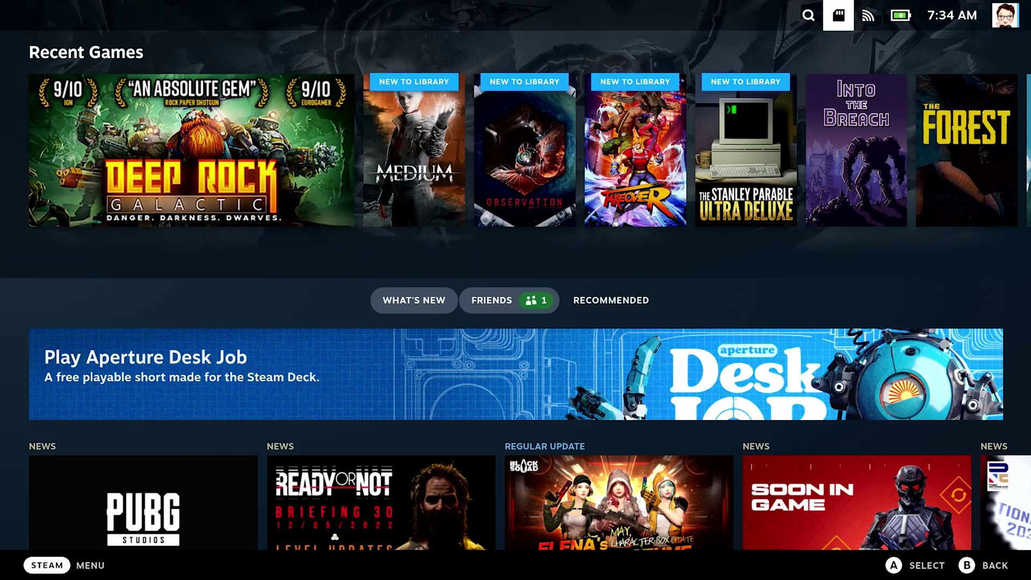
key(Return)
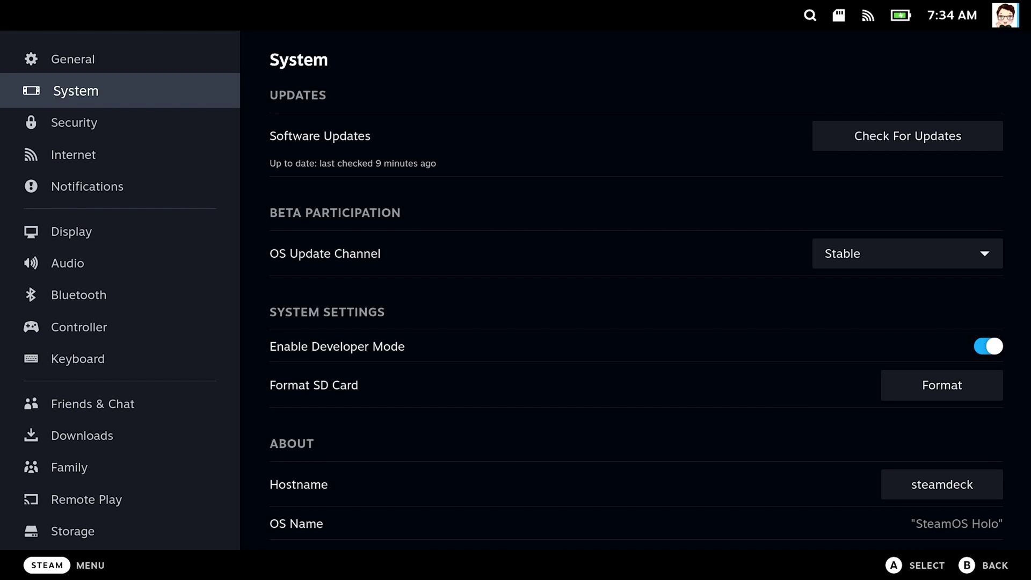
key(Down)
key(Down)
key(Down)
key(Down)
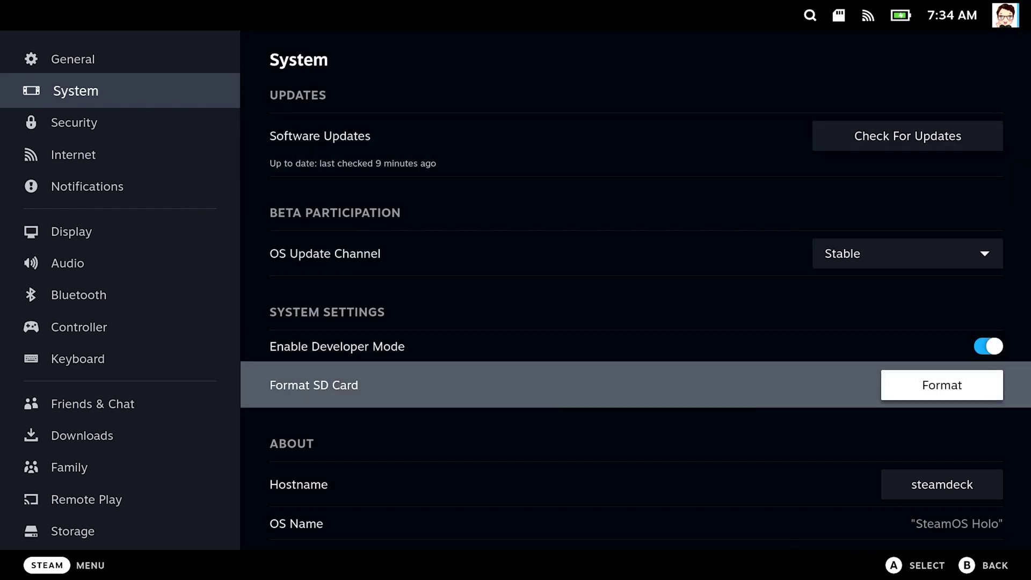
key(Return)
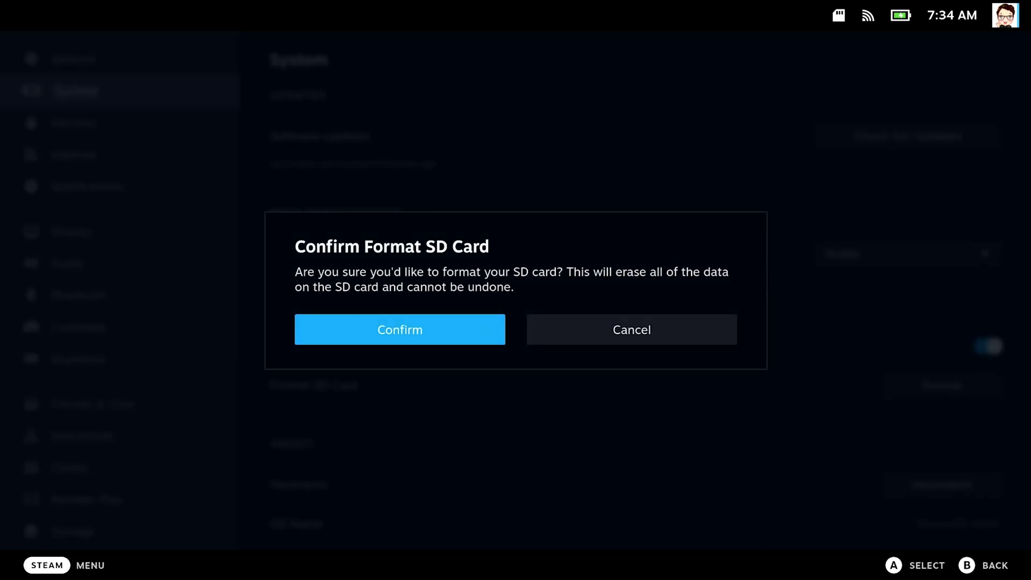
key(Return)
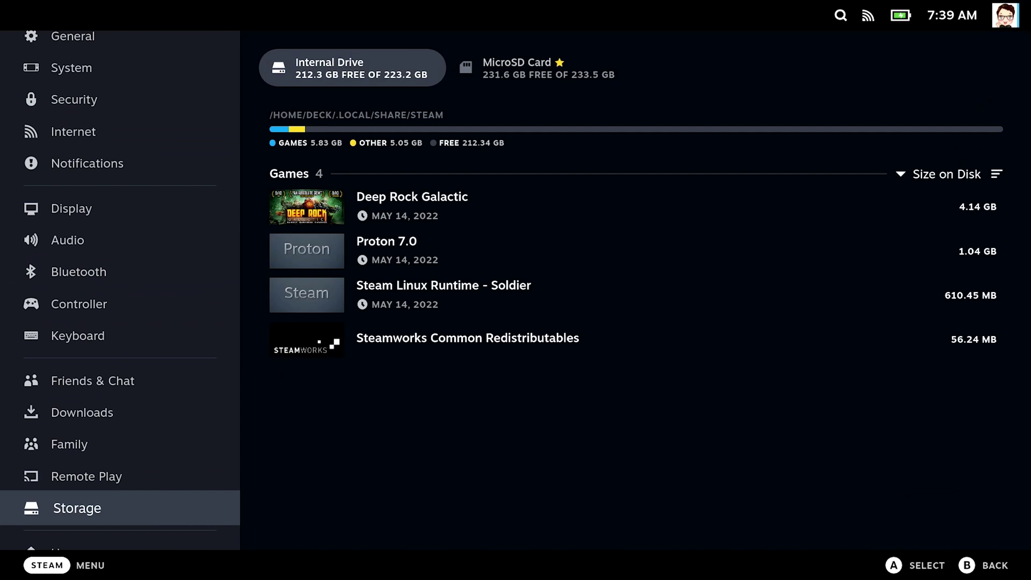
- Move The Forest from the microSD card to the Internal Drive with Move Content
key(Right)
key(Right)
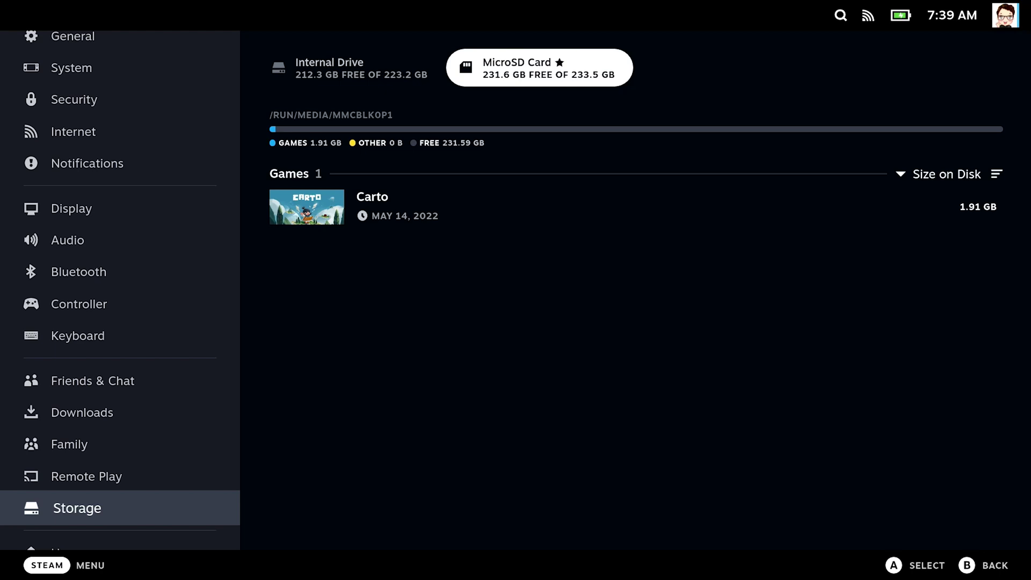
key(Left)
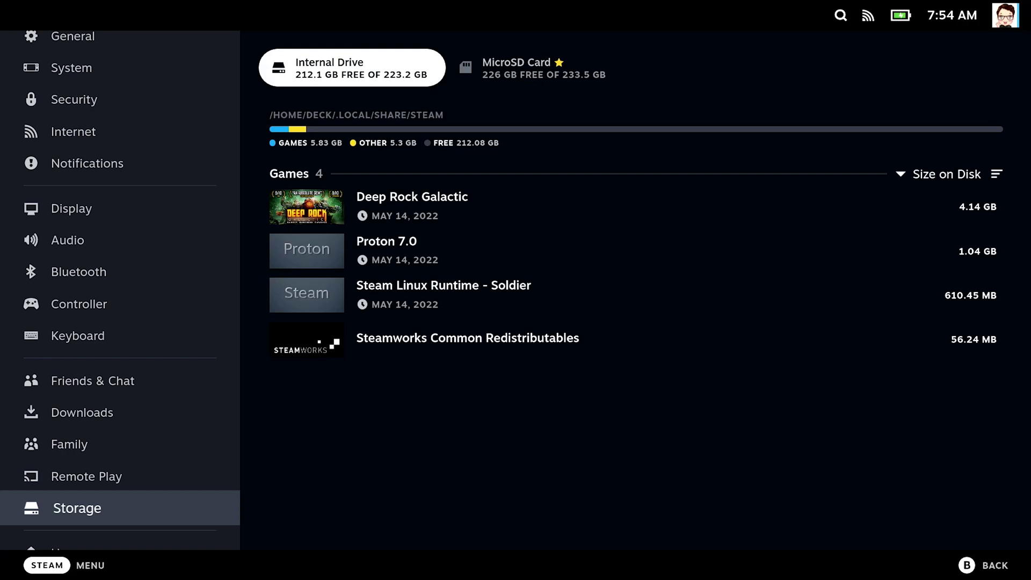
key(Right)
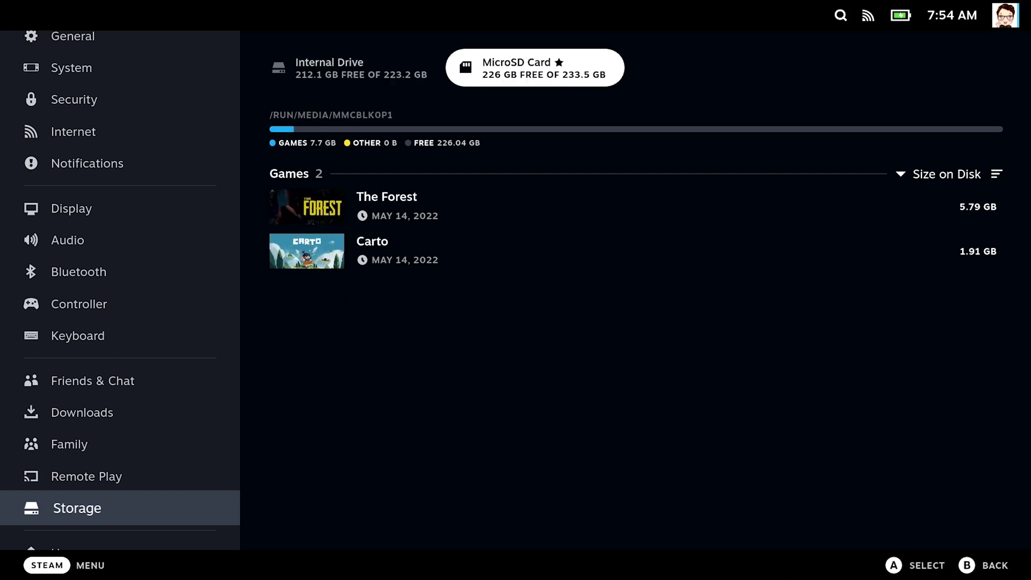
key(Down)
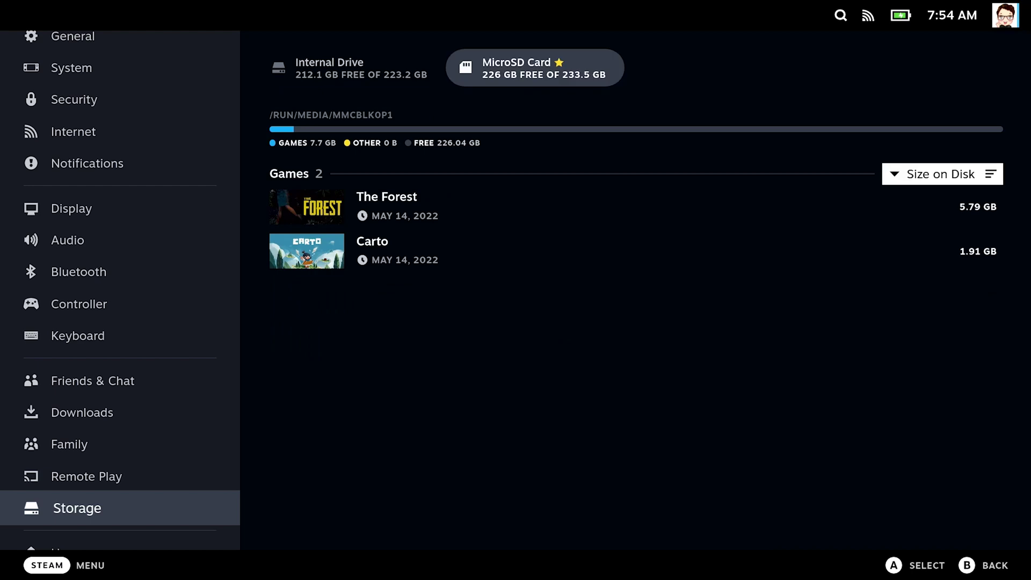
key(Down)
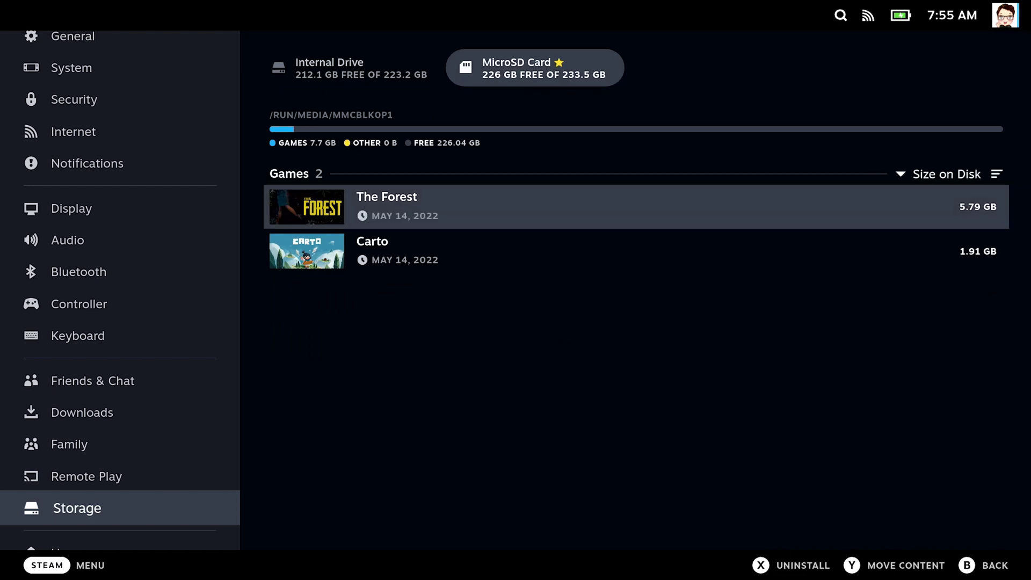
key(y)
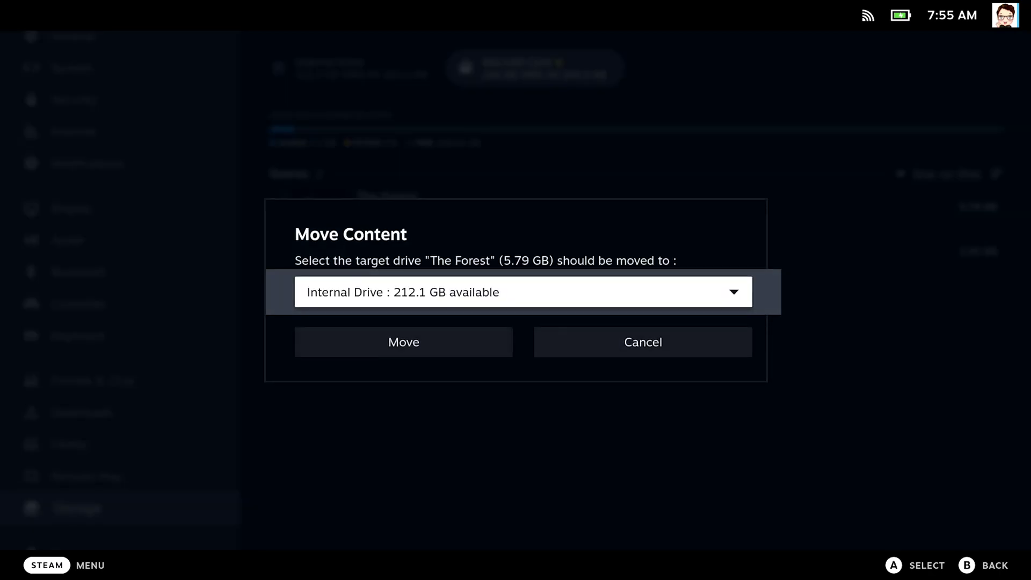
key(Down)
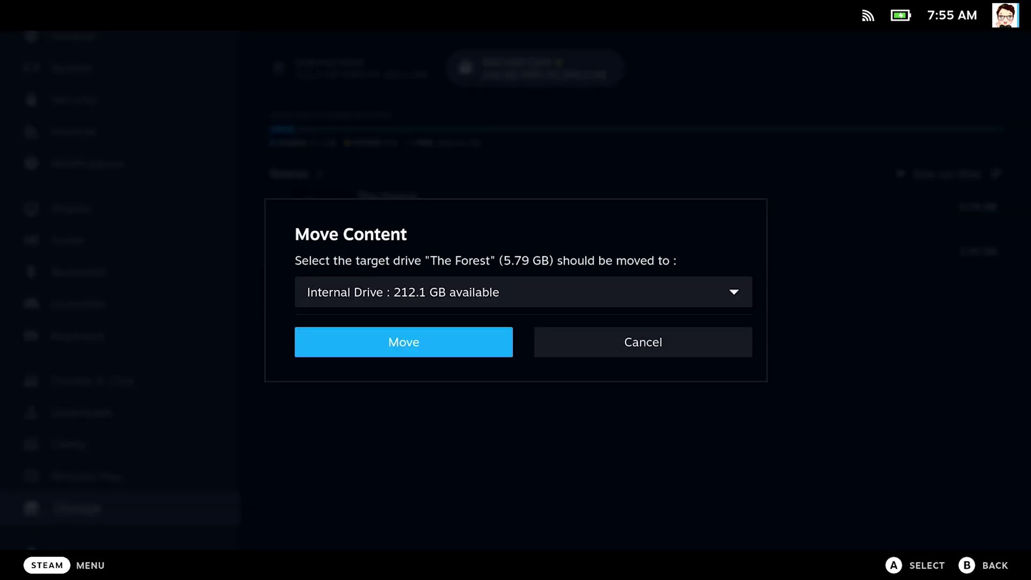
key(Return)
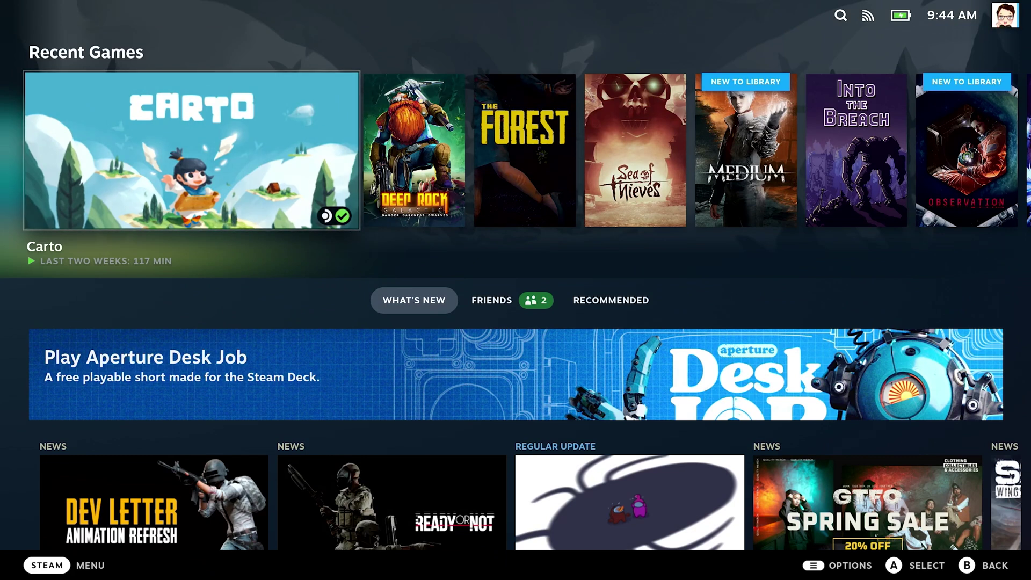
- In Security settings, enable lock screen on wake and power up, setting a 6-digit PIN
key(ctrl+1)
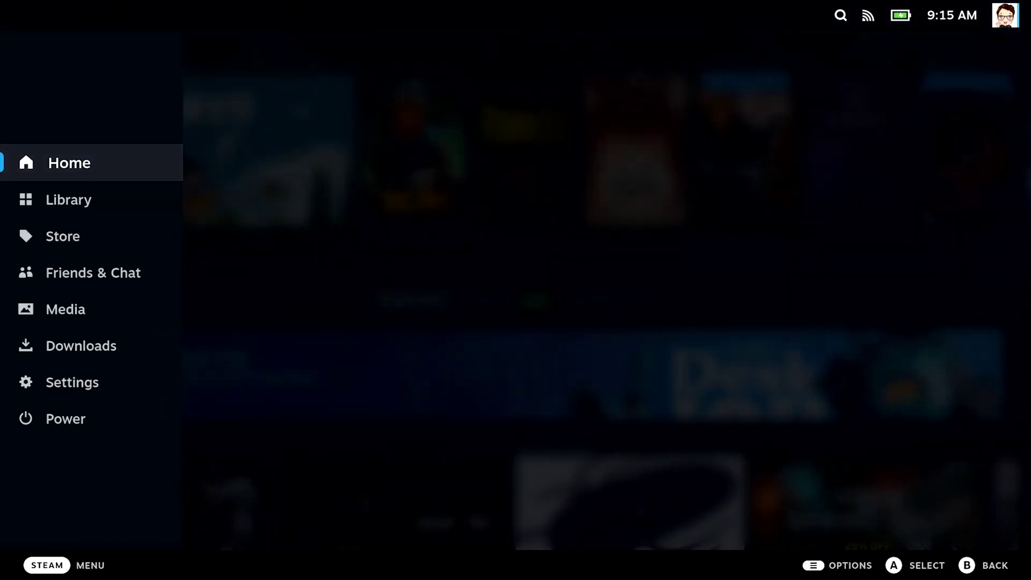
key(Down)
key(Down)
key(Down)
key(Down)
key(Down)
key(Down)
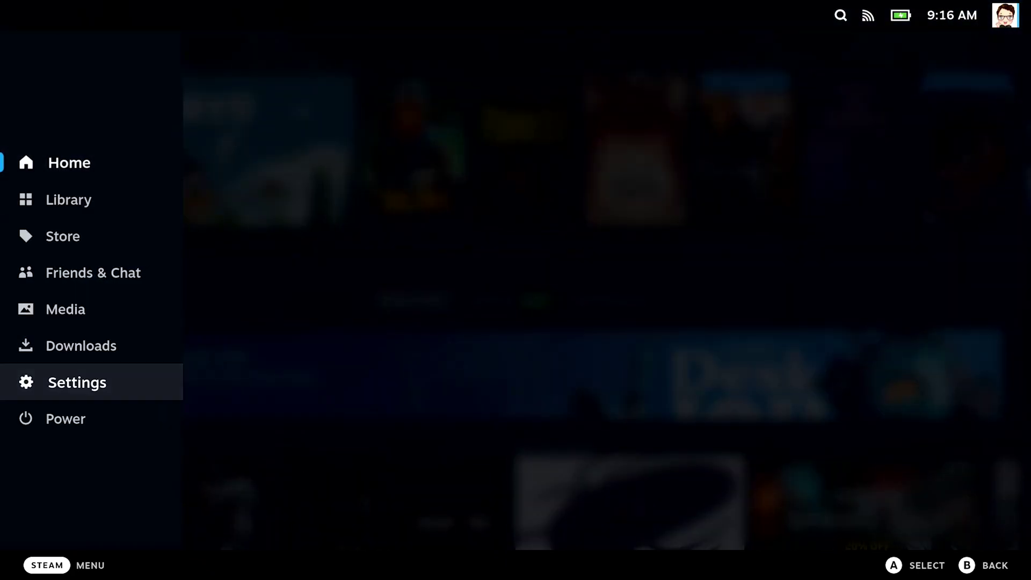
key(Return)
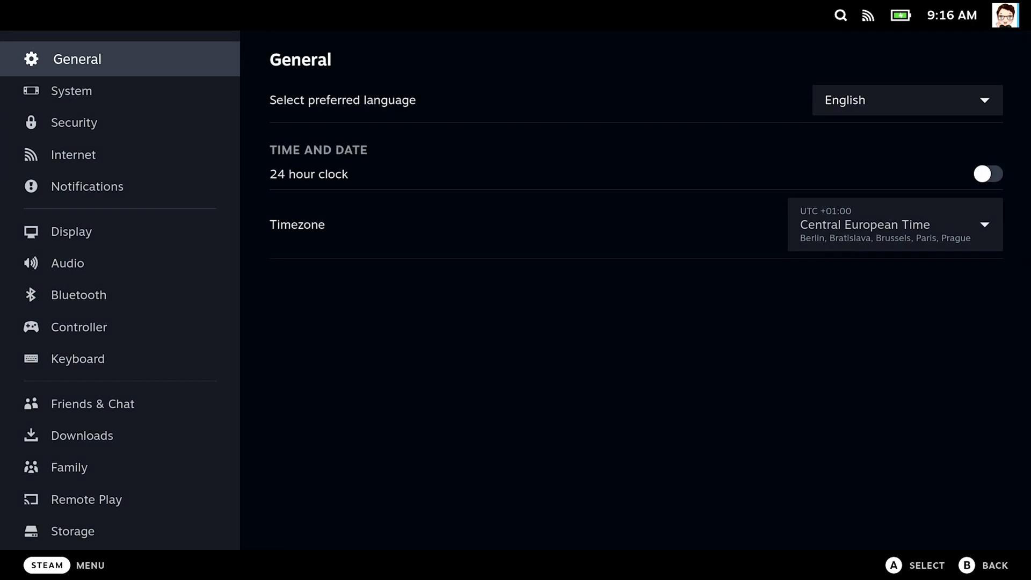
key(Down)
key(Down)
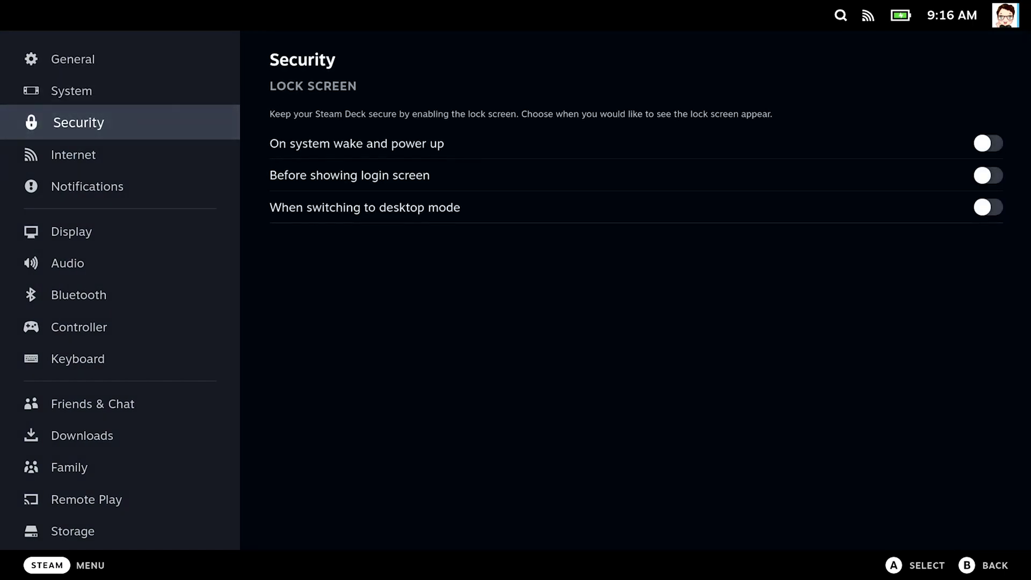
key(Right)
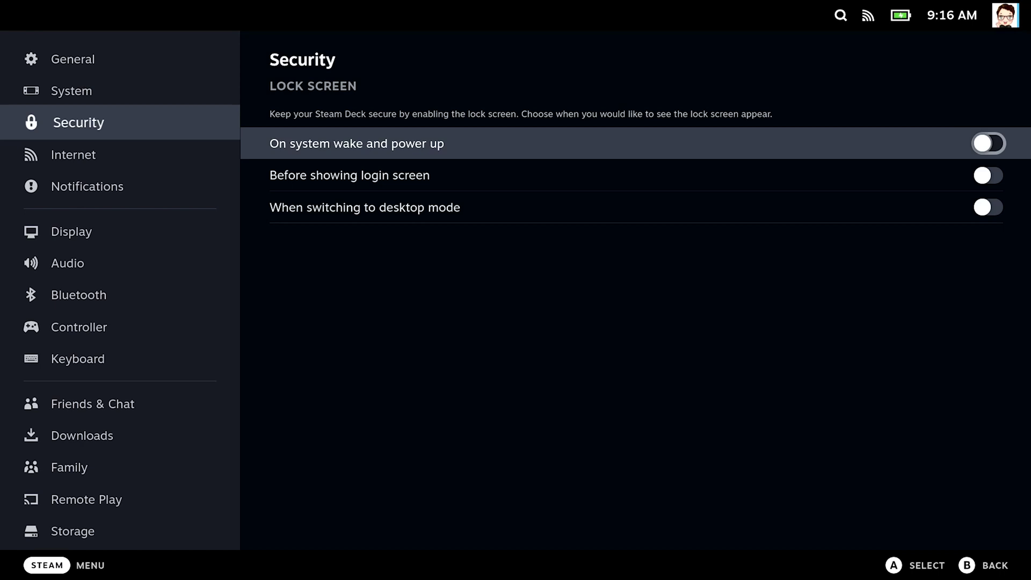
key(Return)
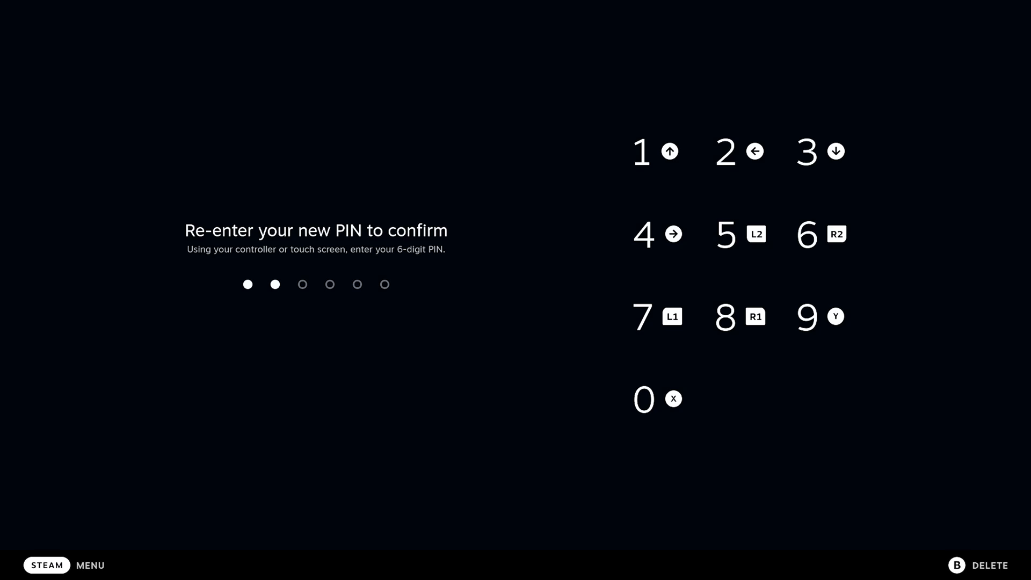
- Also require the lock screen before login and when switching to desktop mode
key(Down)
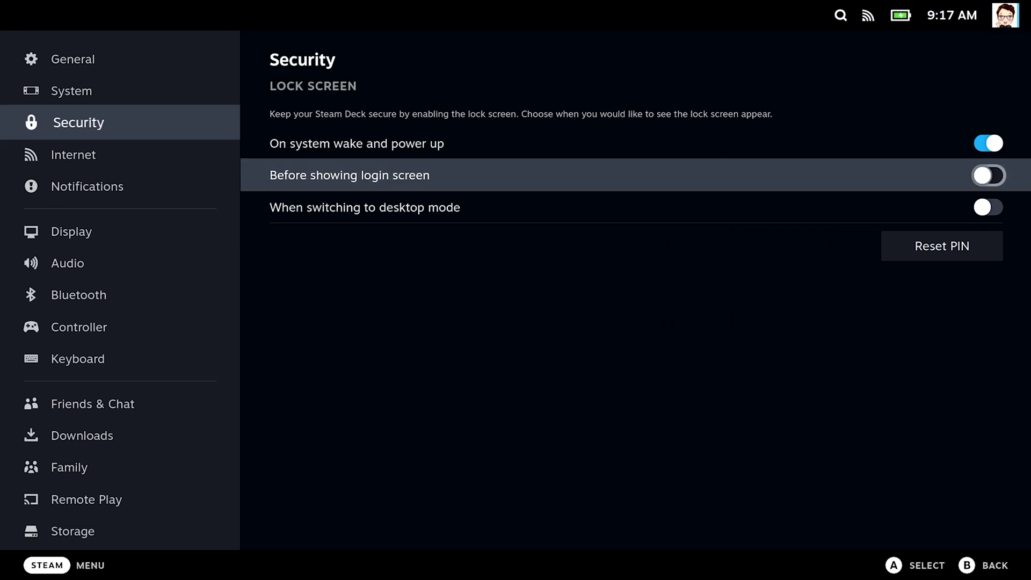
key(Return)
key(Down)
key(Return)
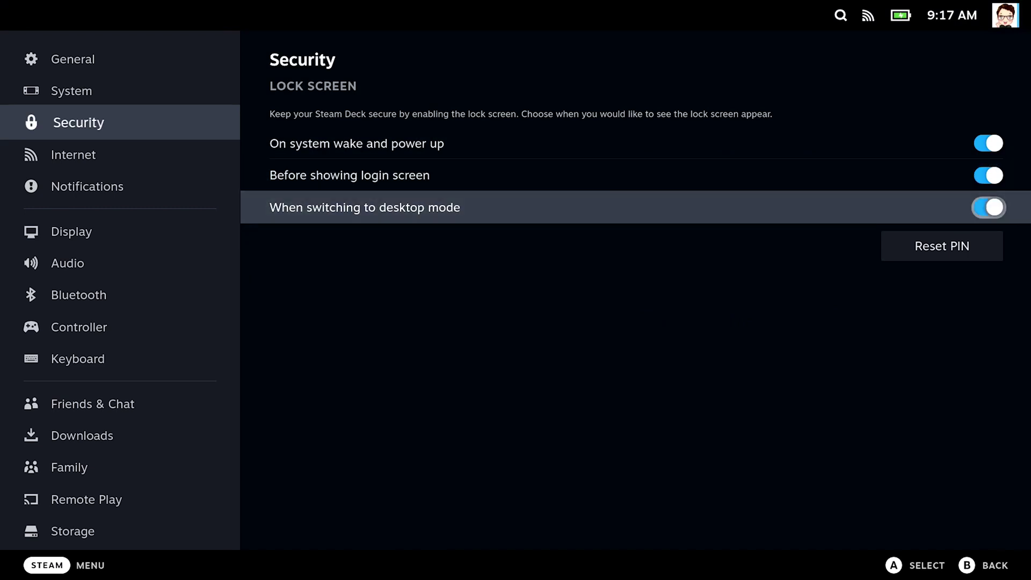
key(Left)
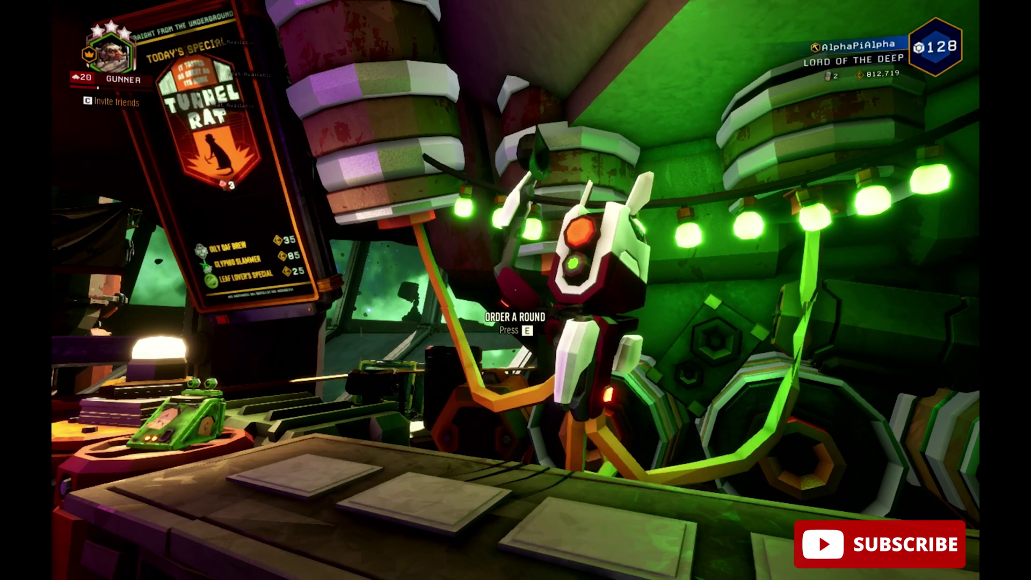
- Glance at the bar's beer menu, then walk to the jukebox and dance
key(e)
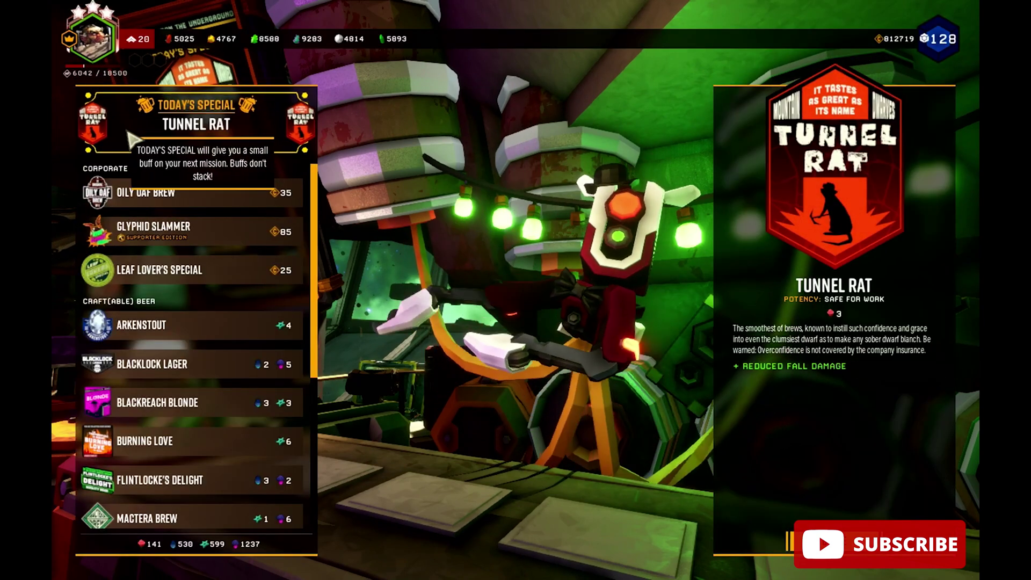
key(Escape)
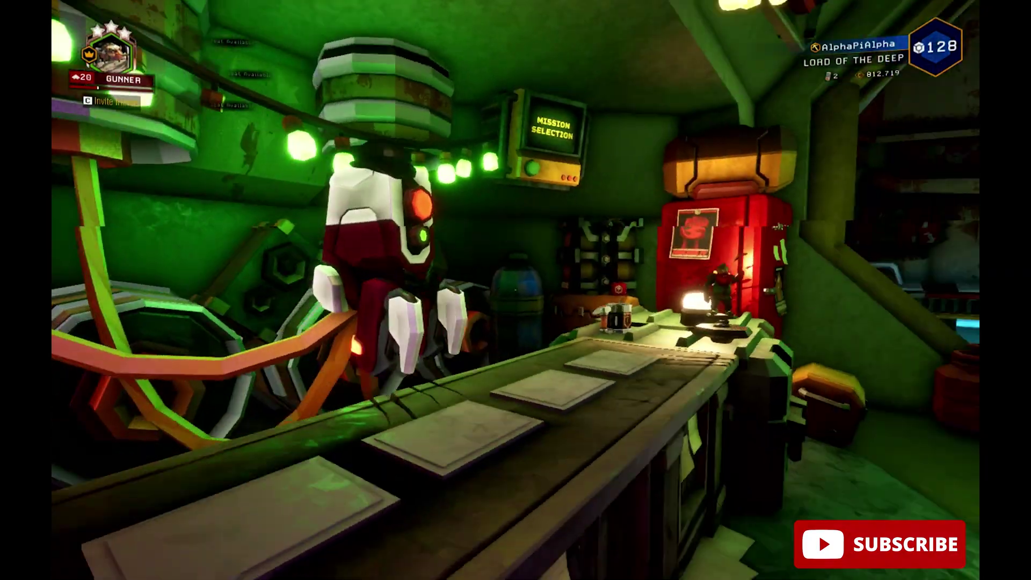
key(w)
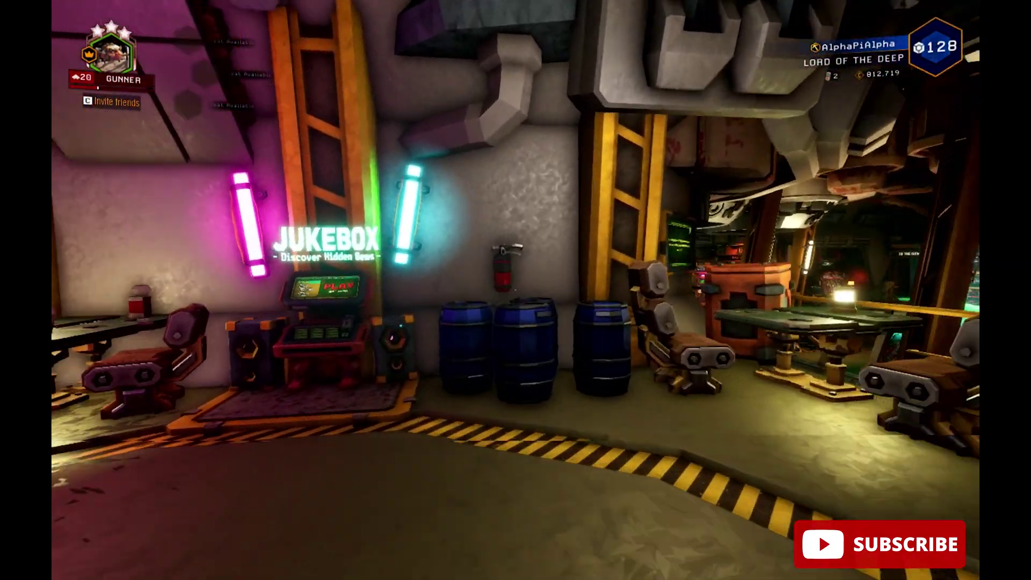
key(w)
key(e)
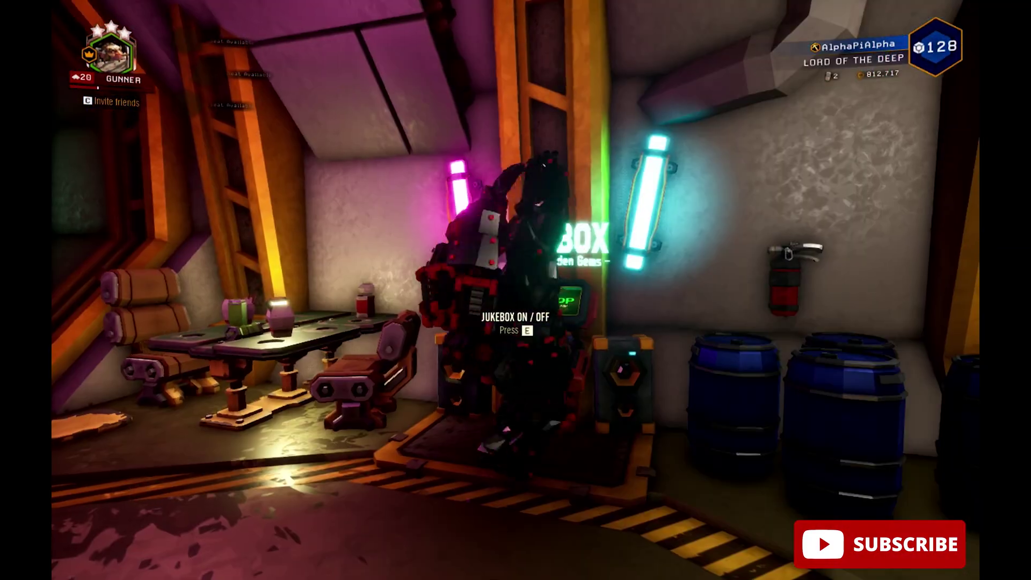
- Return to The Abyss Bar, pick up the Tunnel Rat beer and drink it
key(w)
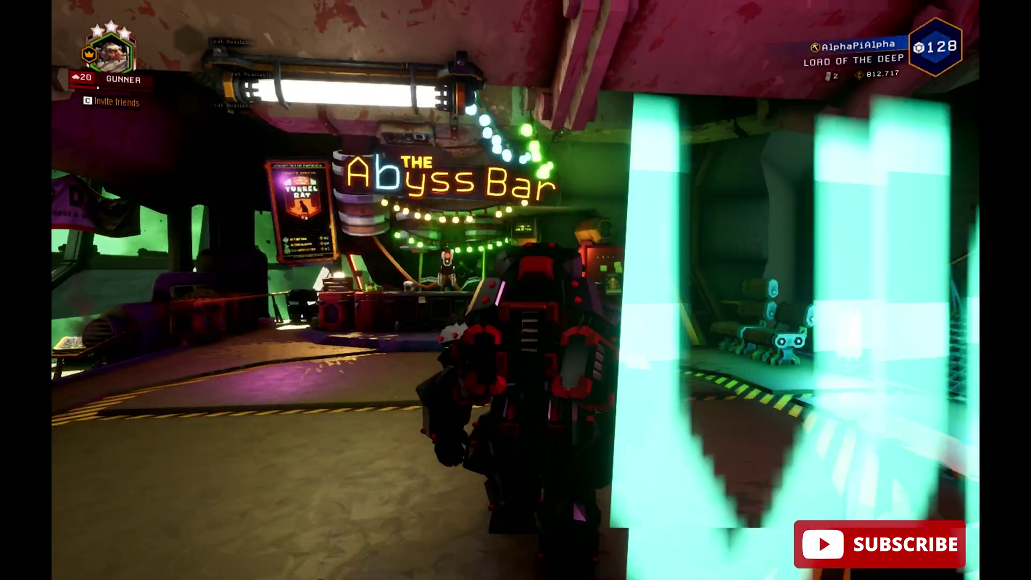
key(w)
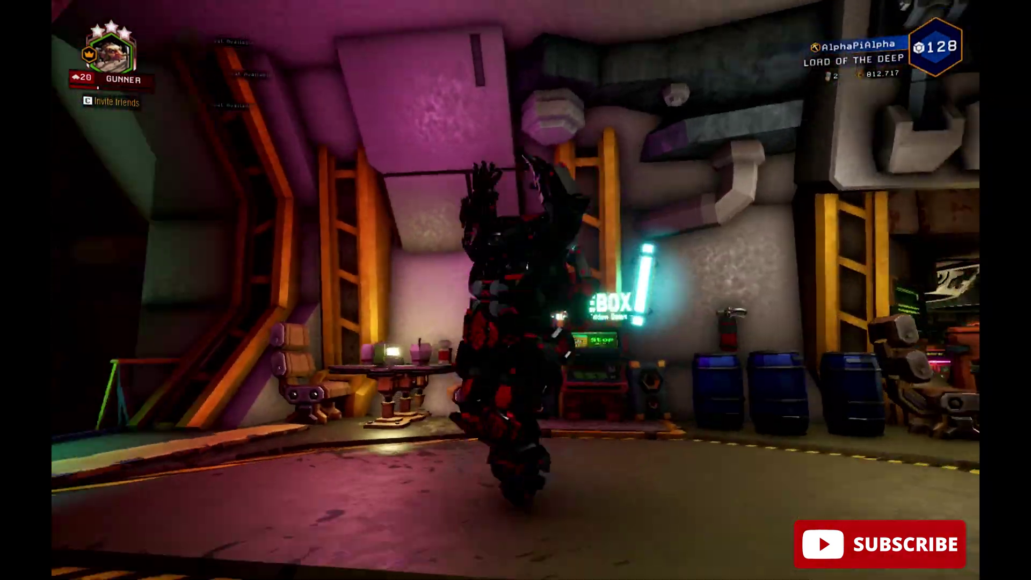
key(w)
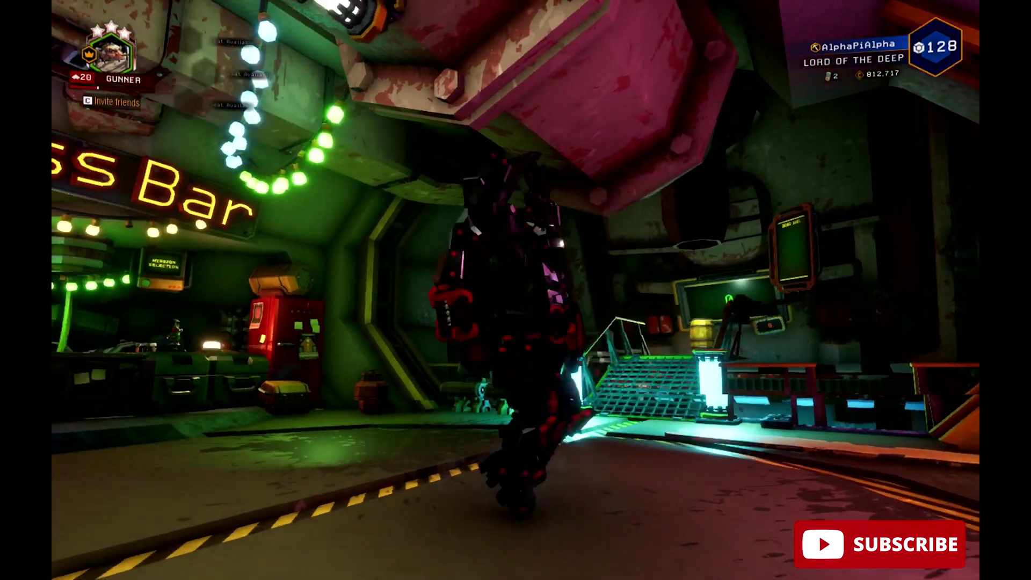
key(w)
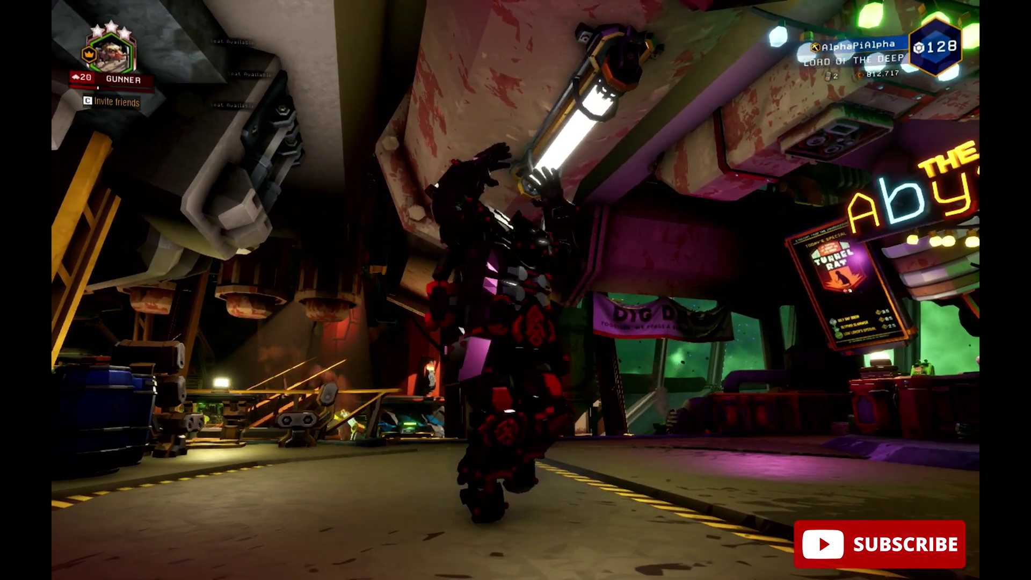
key(w)
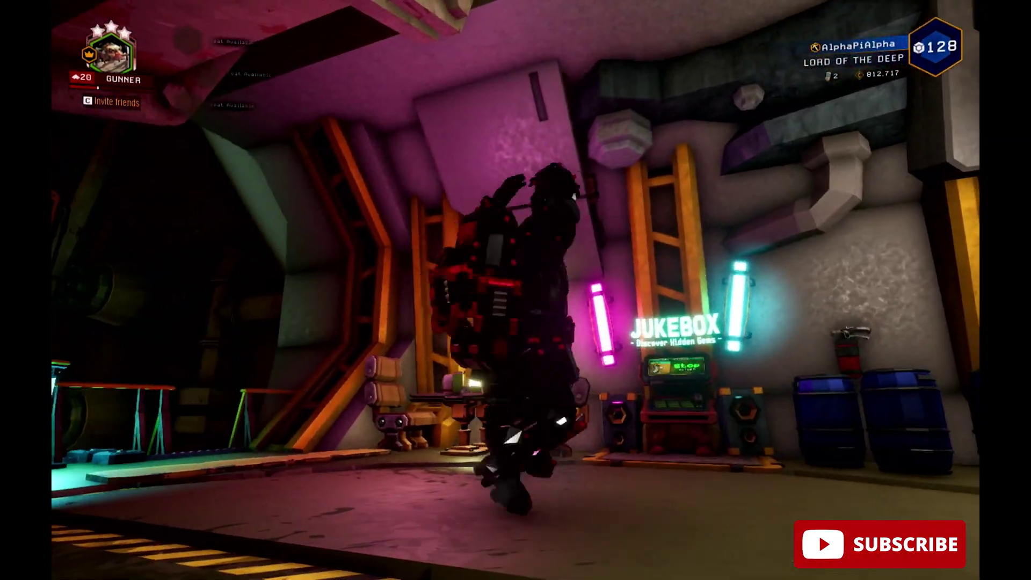
key(w)
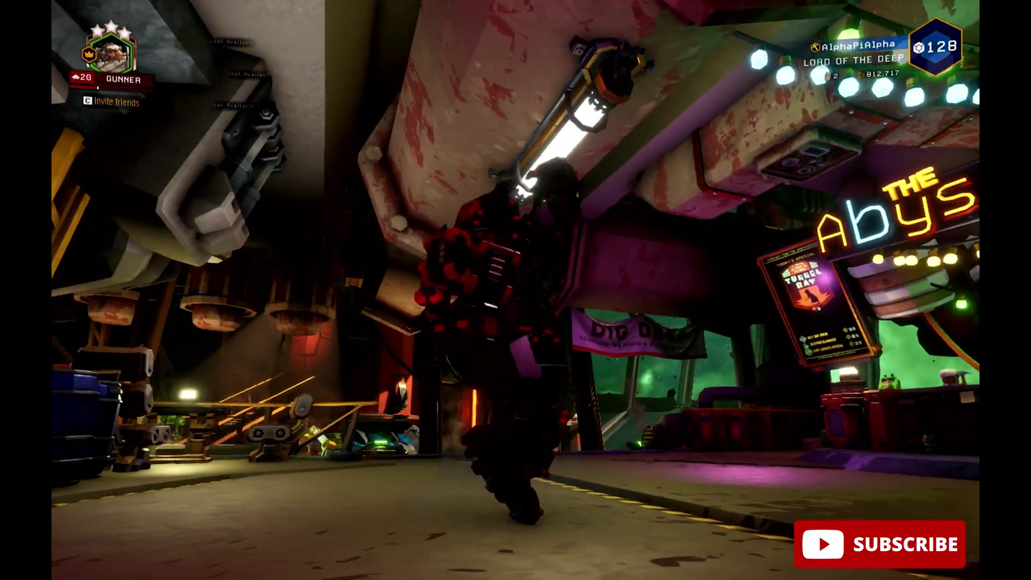
key(w)
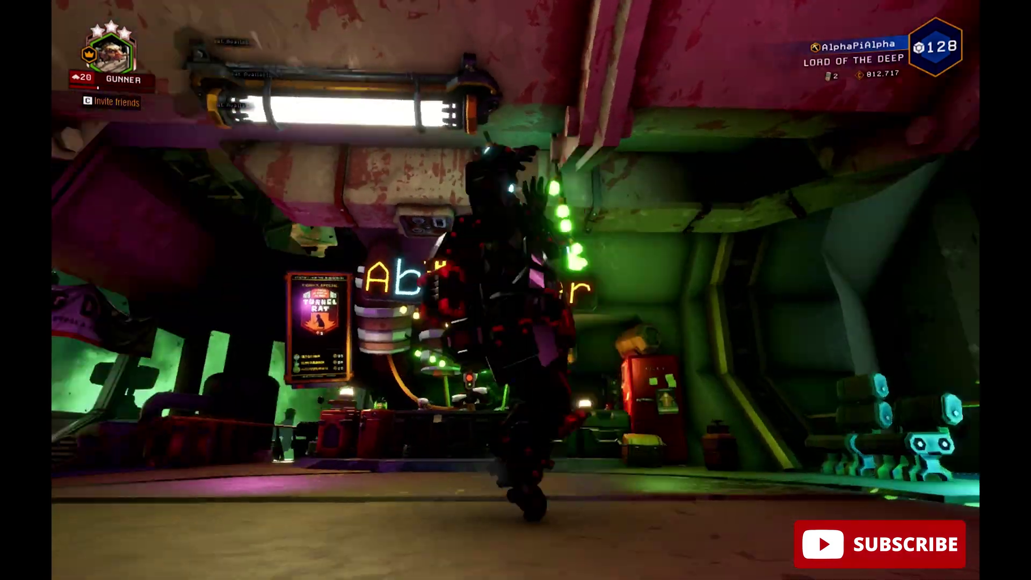
key(w)
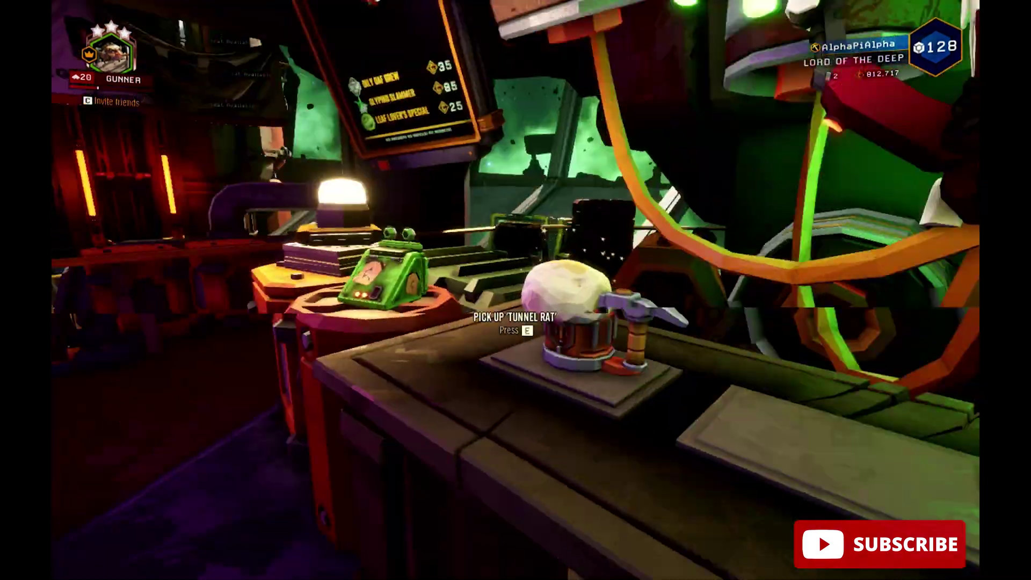
key(e)
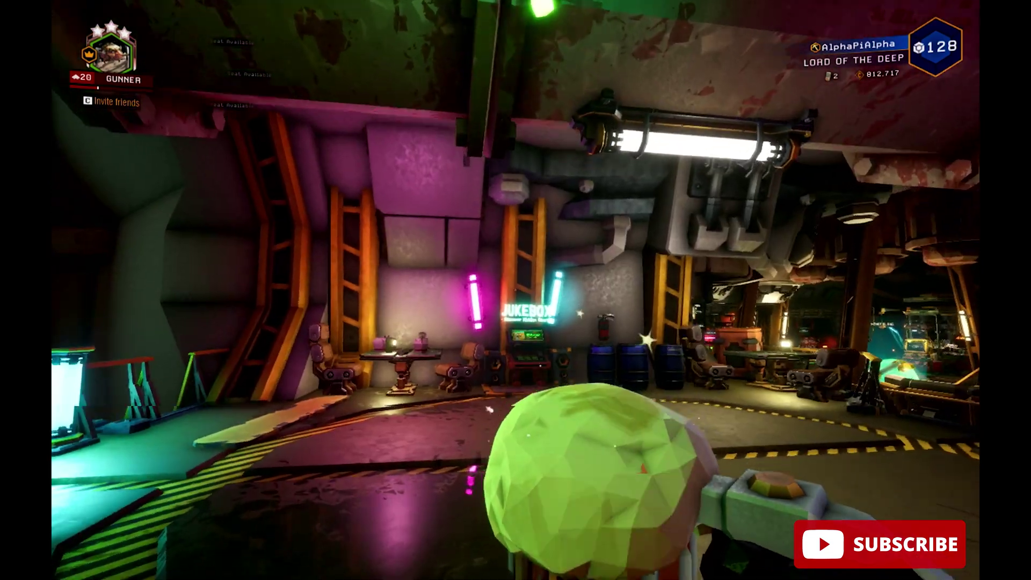
click(515, 290)
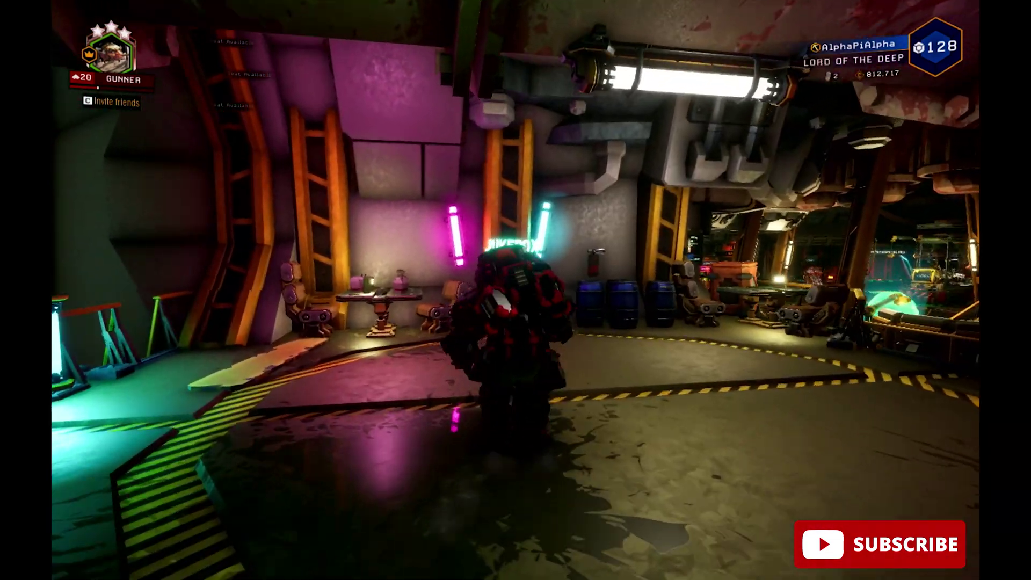